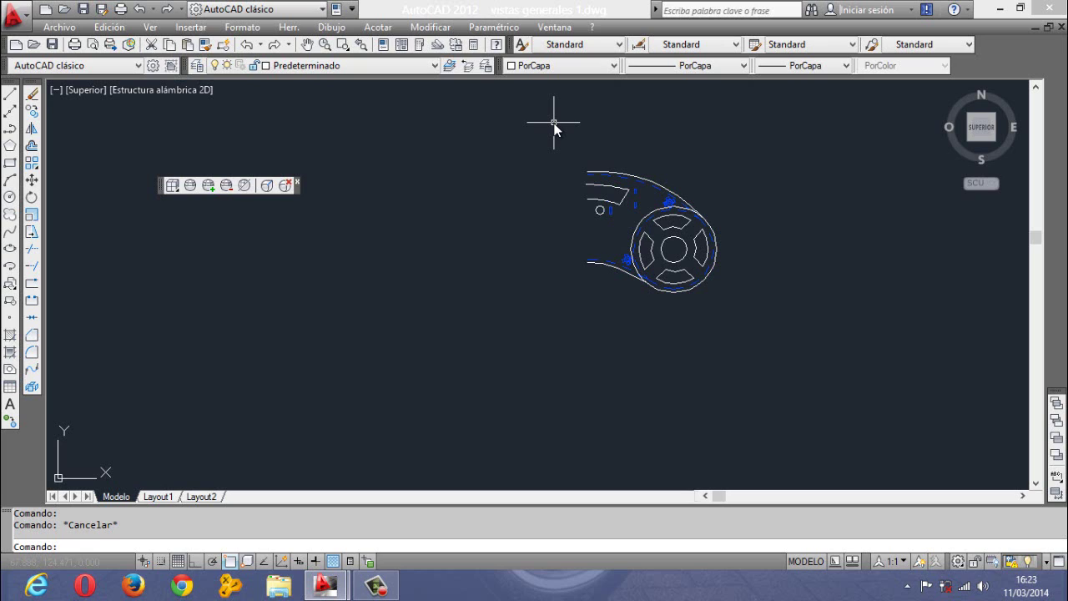
Window-select the right half of the controller, then cancel the selection
left_click(565, 126)
left_click(774, 376)
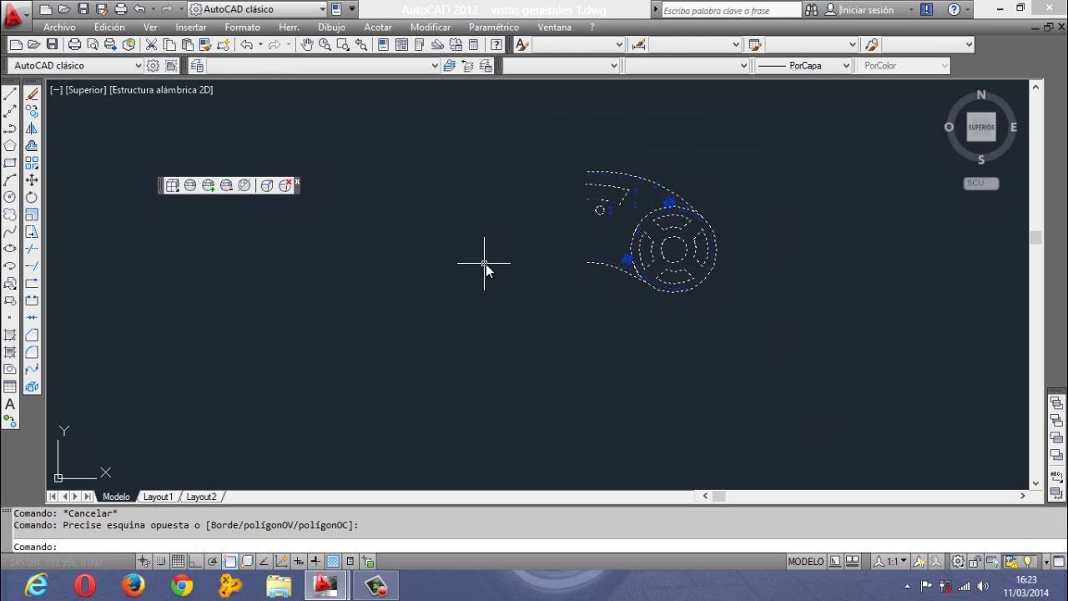
key("Escape")
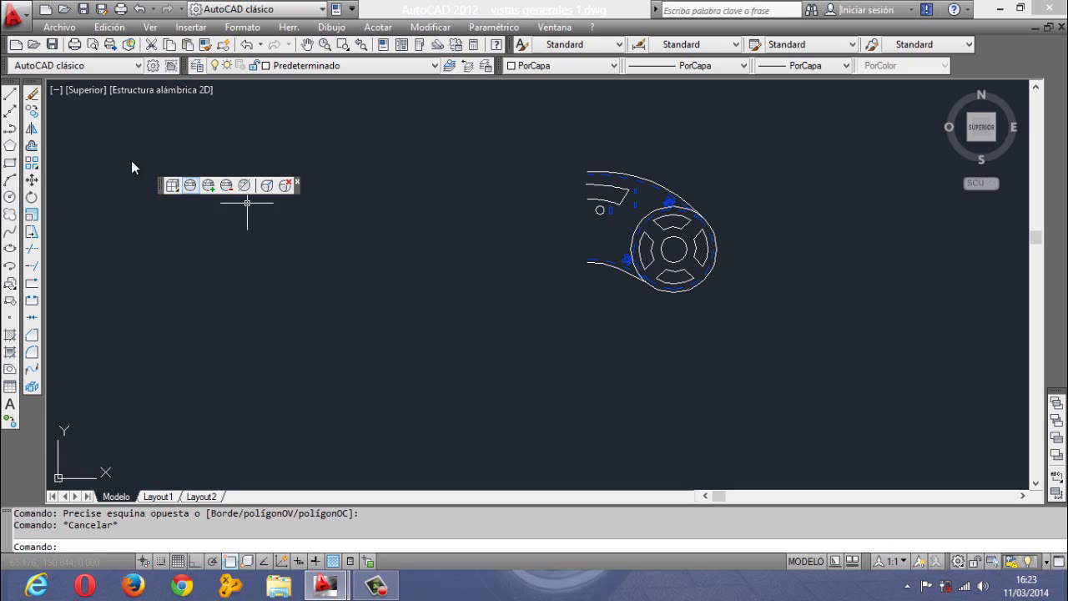
Mirror all 169 objects of the right half across the vertical centre axis, keeping the originals
left_click(32, 130)
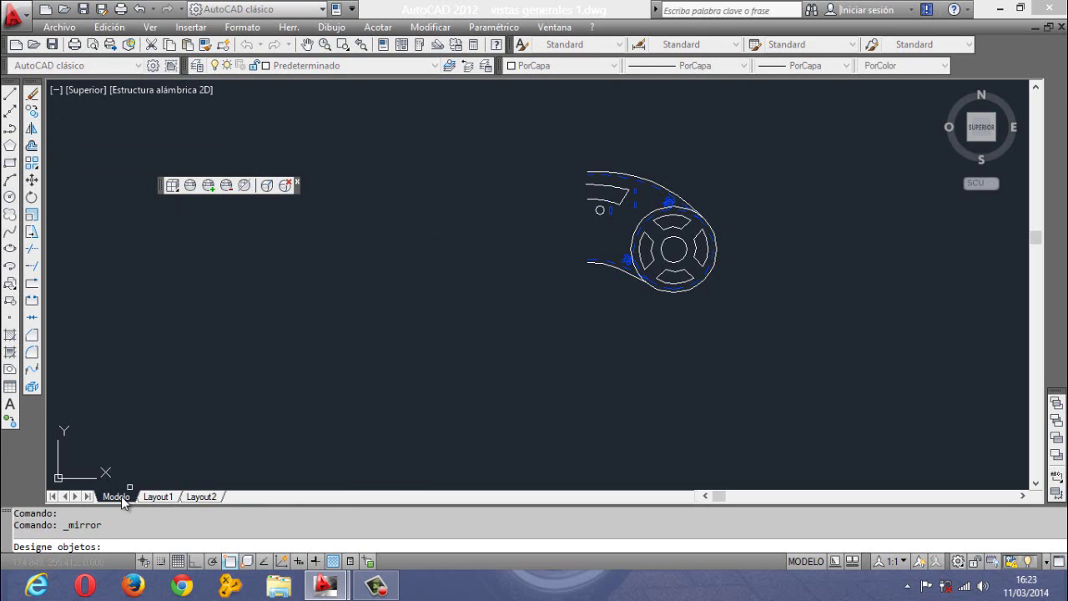
left_click(549, 151)
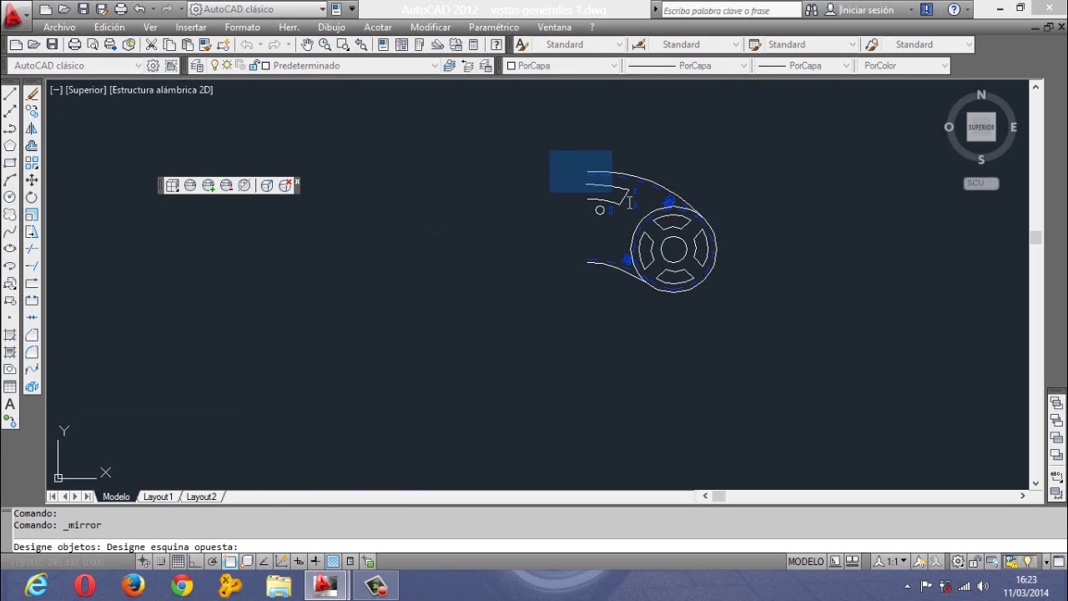
left_click(738, 314)
key("Return")
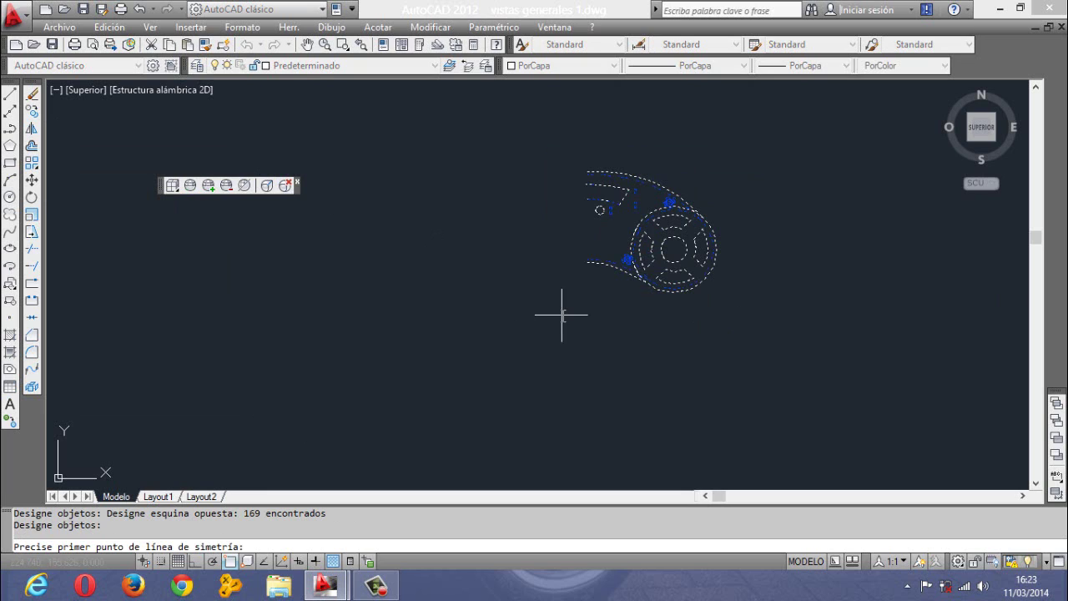
left_click(588, 263)
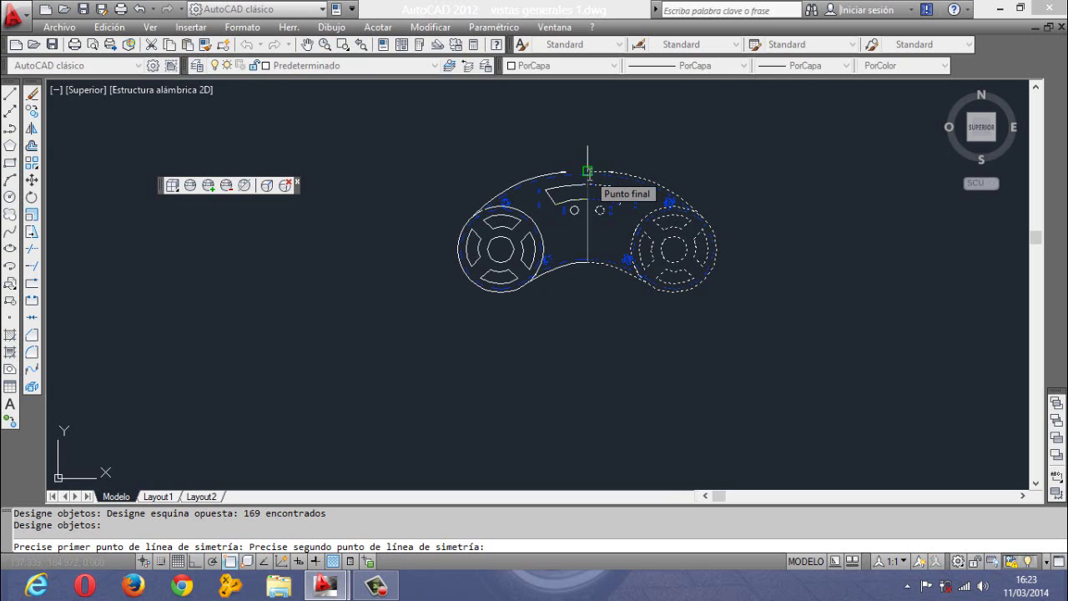
left_click(587, 172)
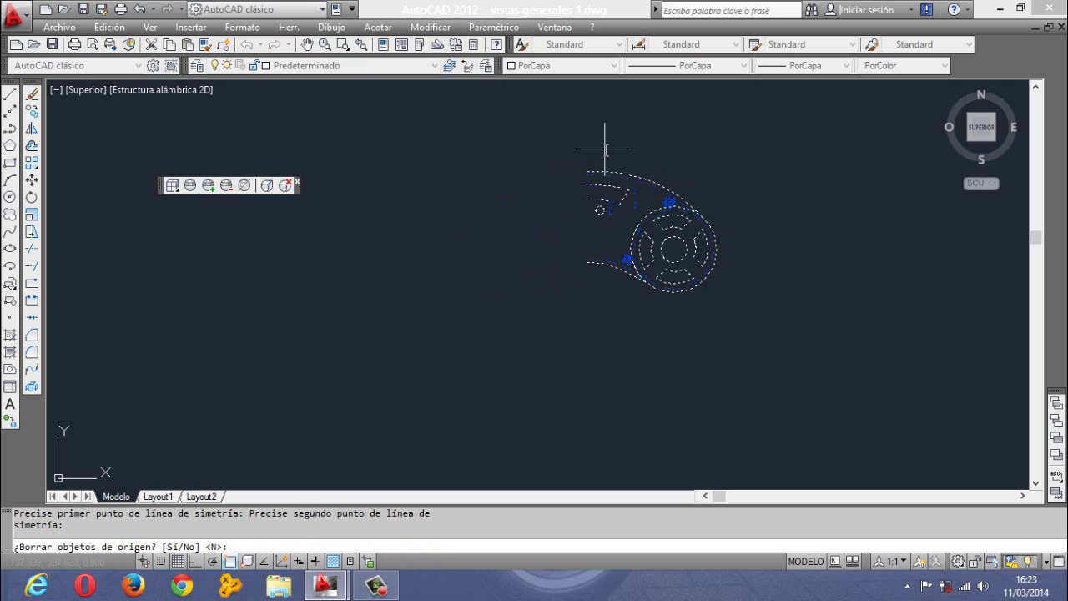
key("Return")
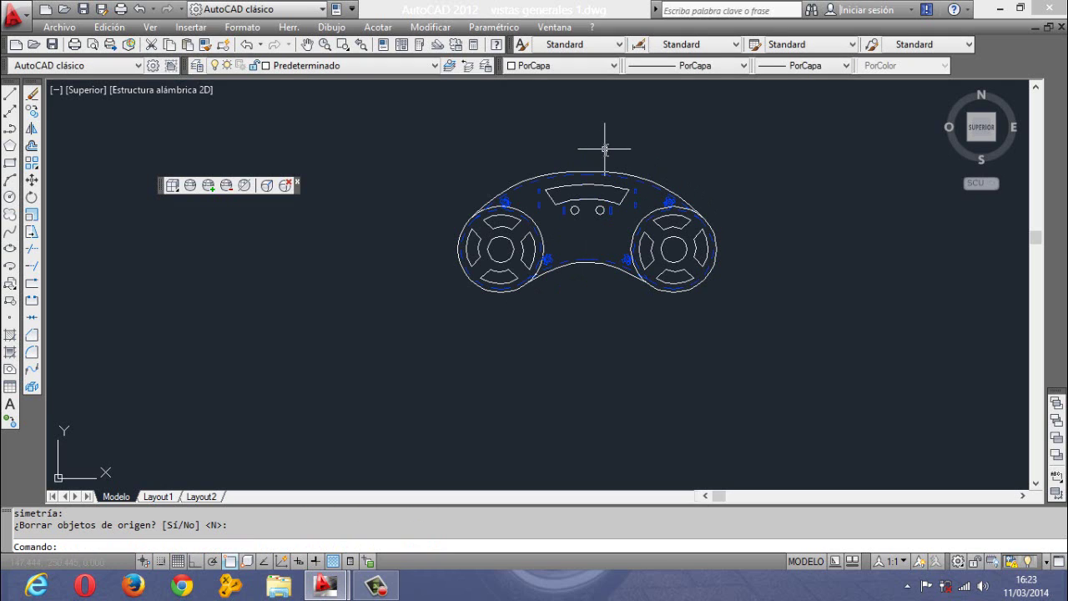
Zoom in and out to inspect the mirrored outline, then undo the last zoom change
scroll(604, 148, "down", 2)
scroll(610, 143, "down", 1)
scroll(616, 138, "up", 1)
scroll(687, 147, "up", 1)
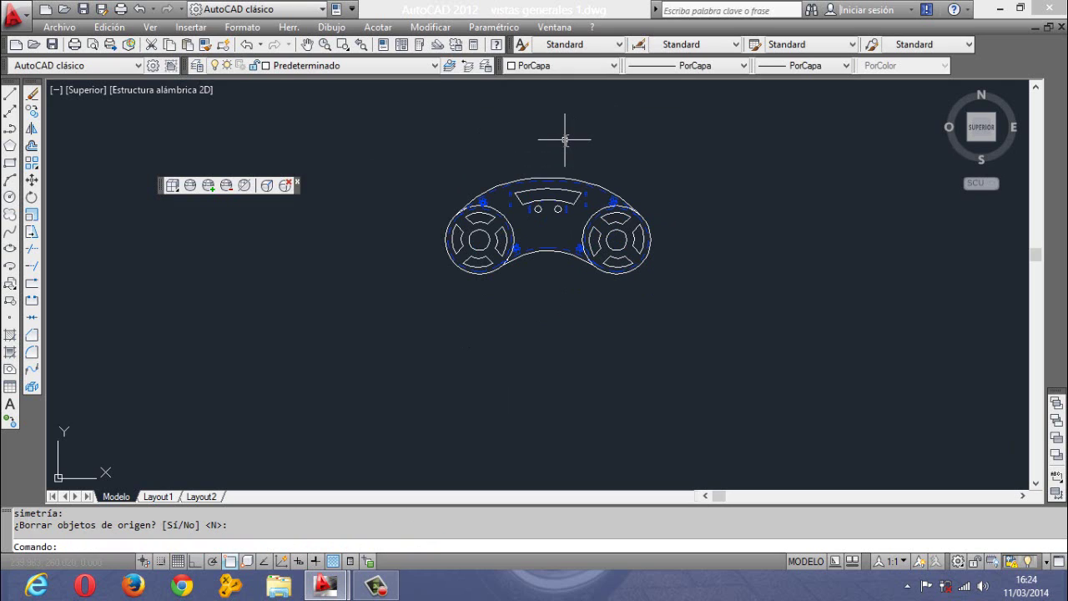
scroll(565, 140, "up", 1)
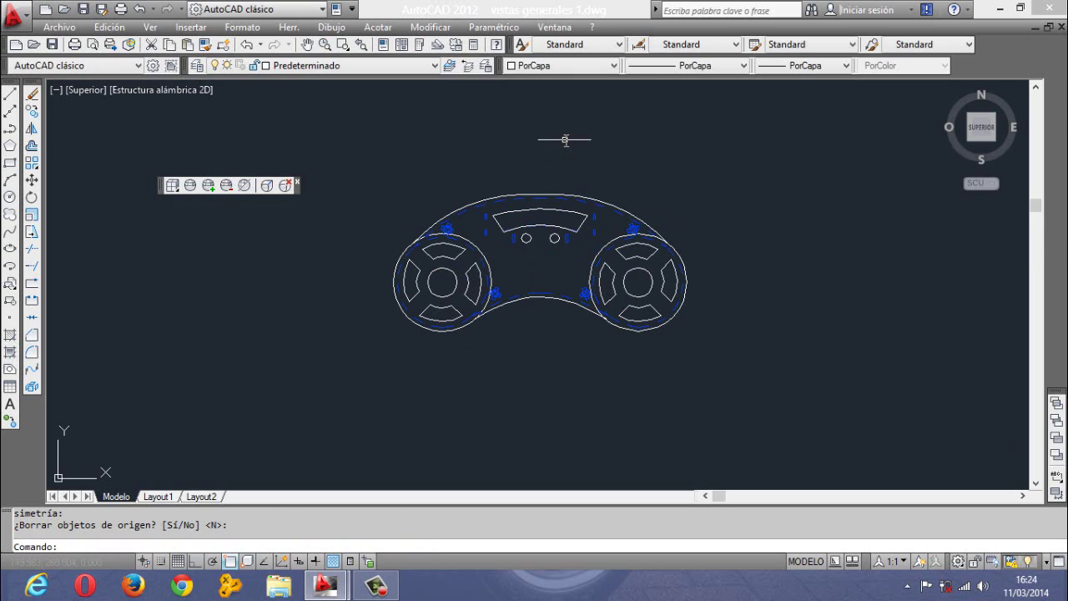
scroll(659, 163, "down", 2)
scroll(660, 169, "up", 1)
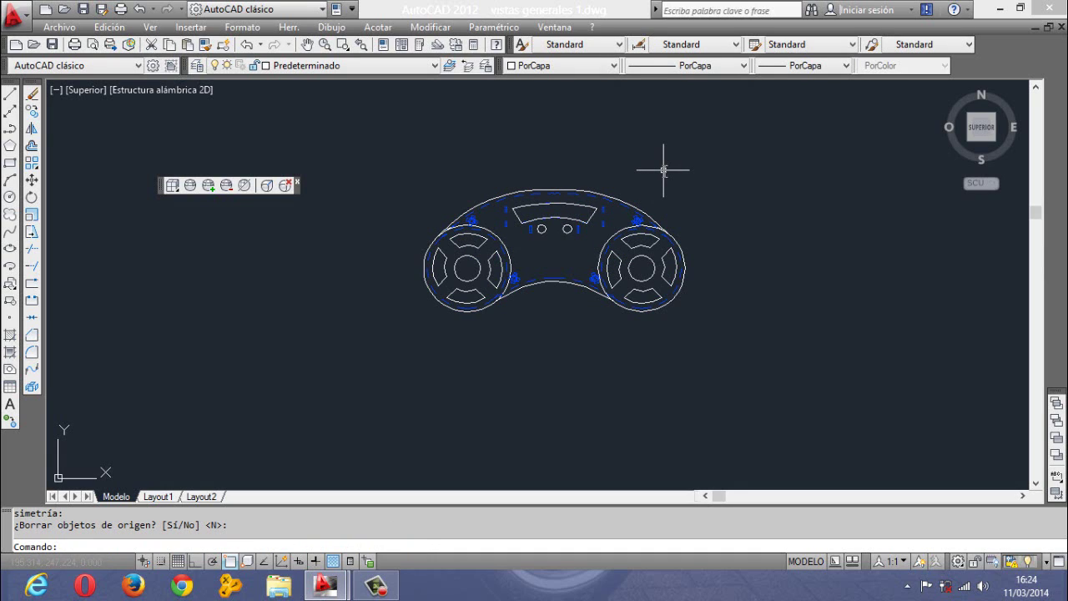
key("ctrl+z")
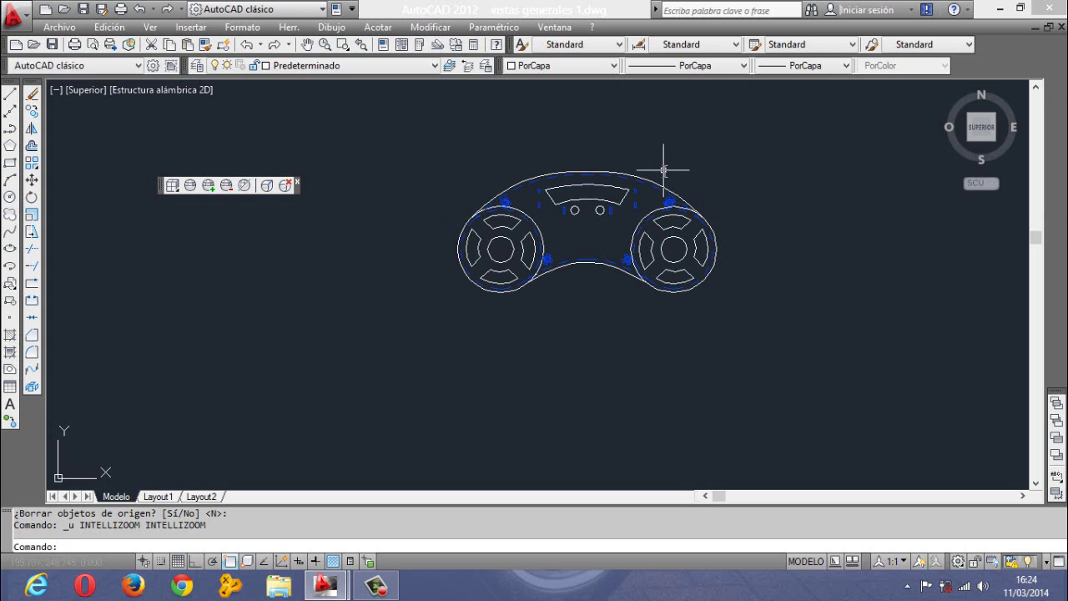
Undo the mirror, redo it from the Modify menu across the vertical axis, then undo it again
key("ctrl+z")
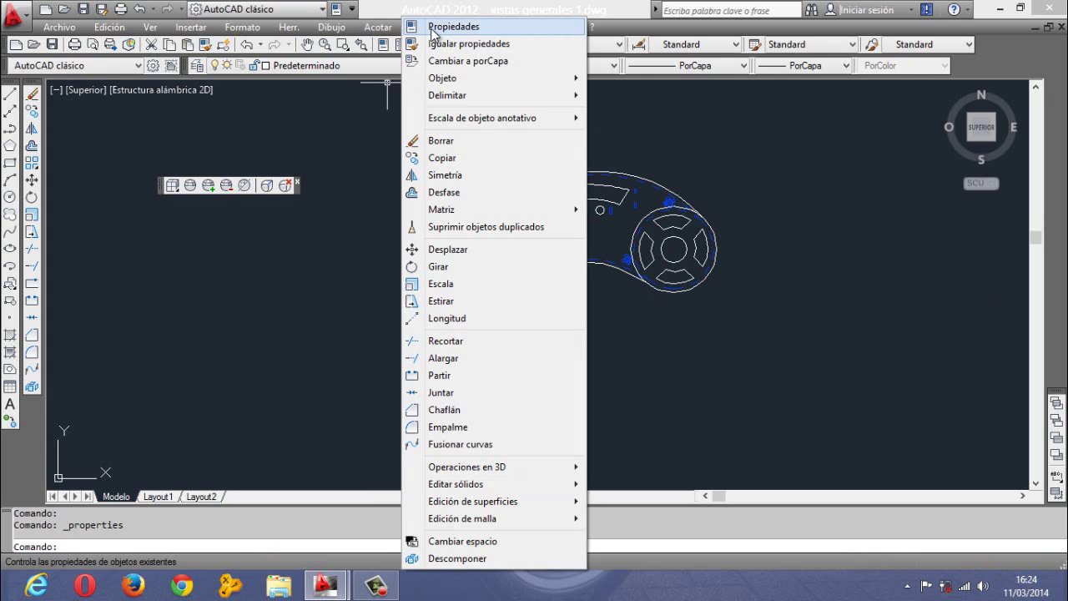
left_click(435, 27)
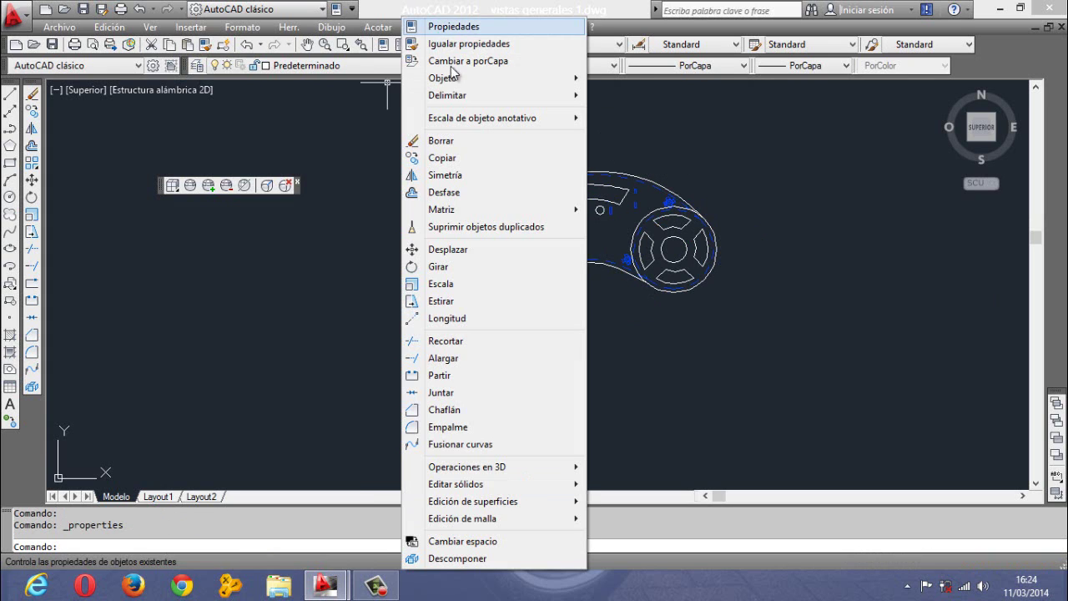
left_click(465, 178)
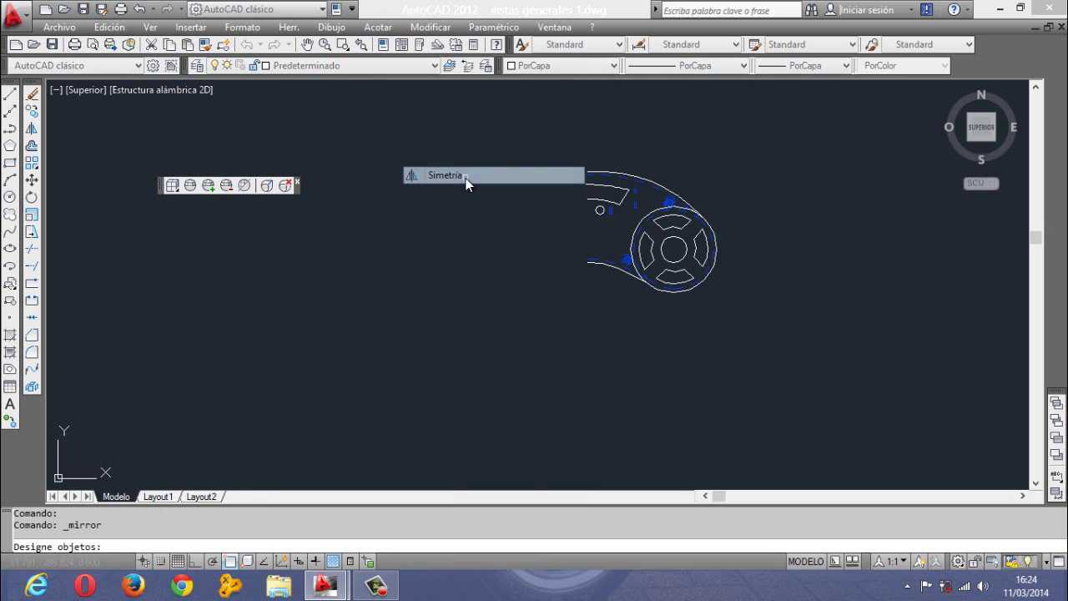
left_click(551, 136)
left_click(773, 353)
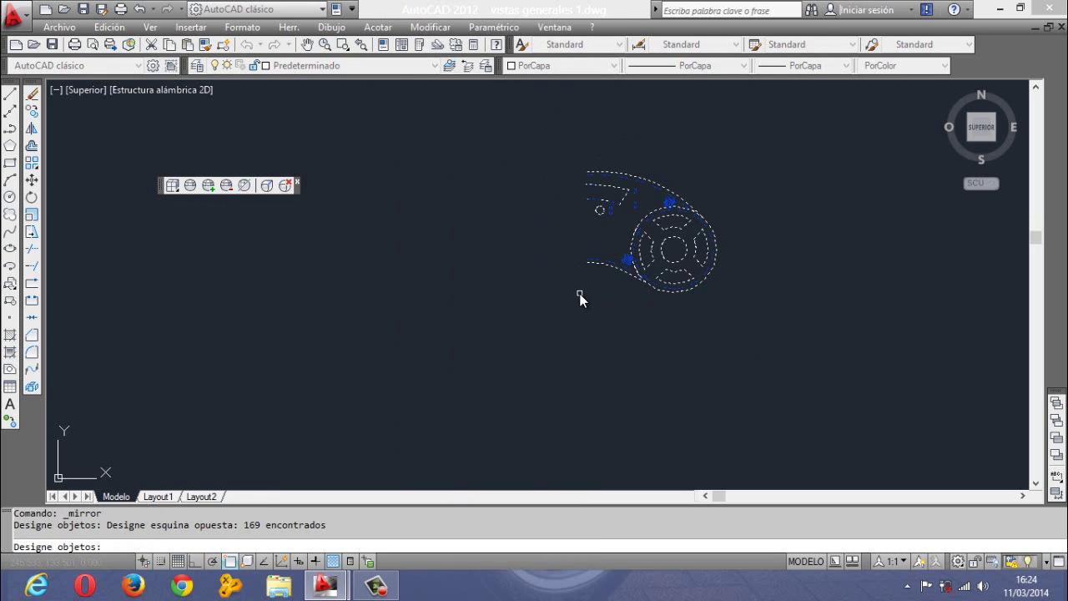
key("Return")
left_click(588, 263)
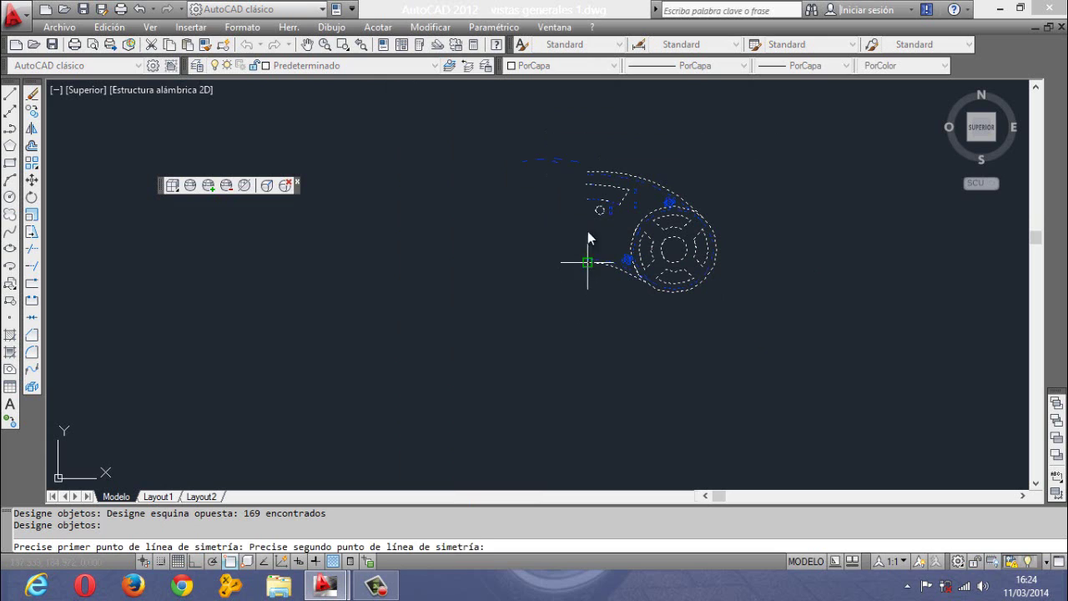
left_click(588, 173)
key("Return")
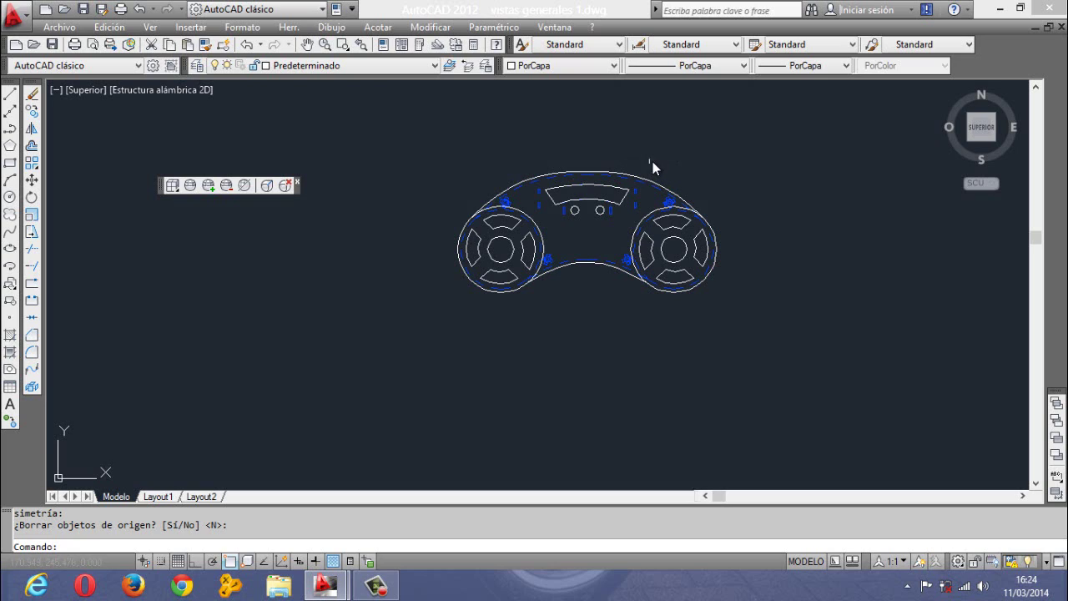
key("ctrl+z")
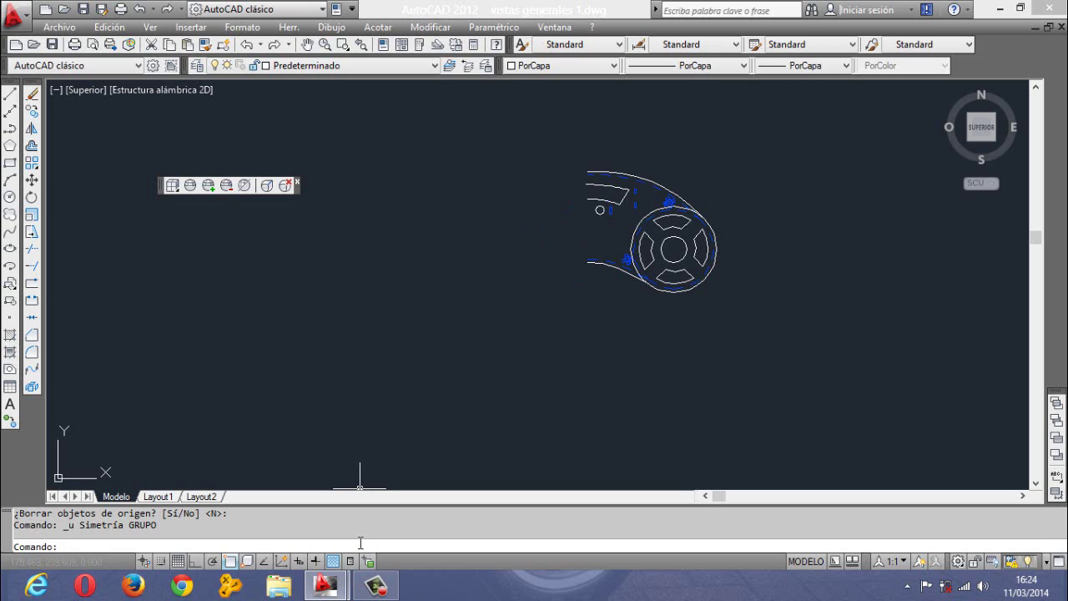
type("símet")
type("ría")
key("Return")
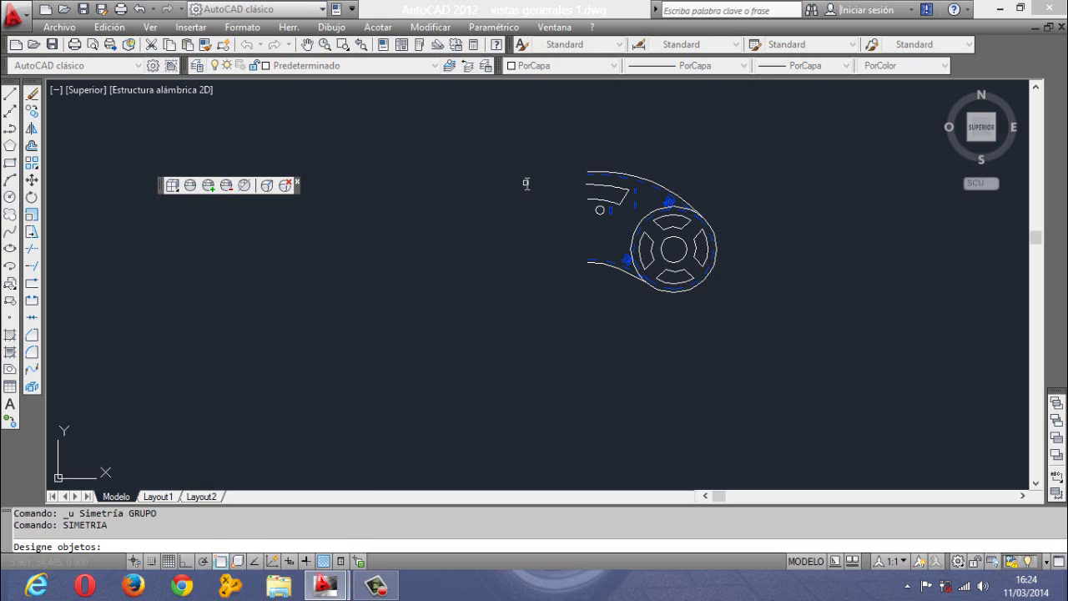
left_click(532, 135)
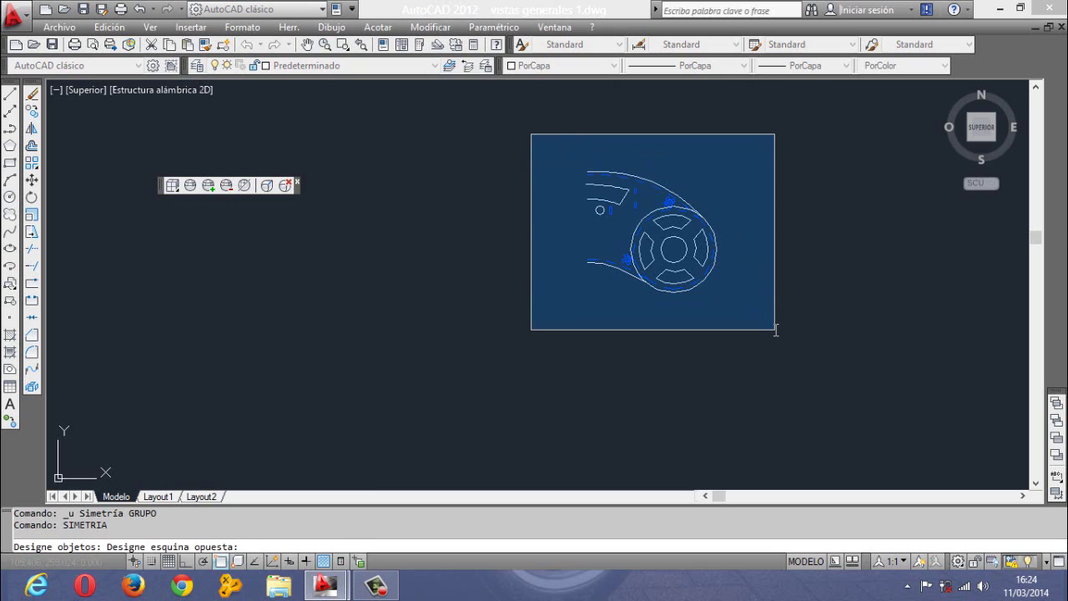
left_click(776, 330)
key("Return")
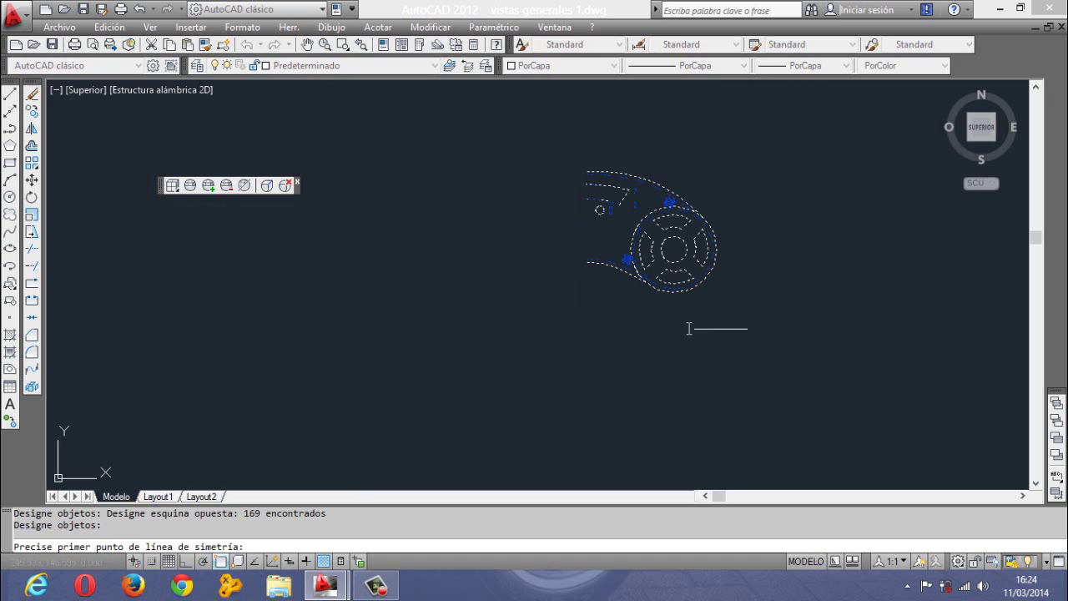
left_click(588, 261)
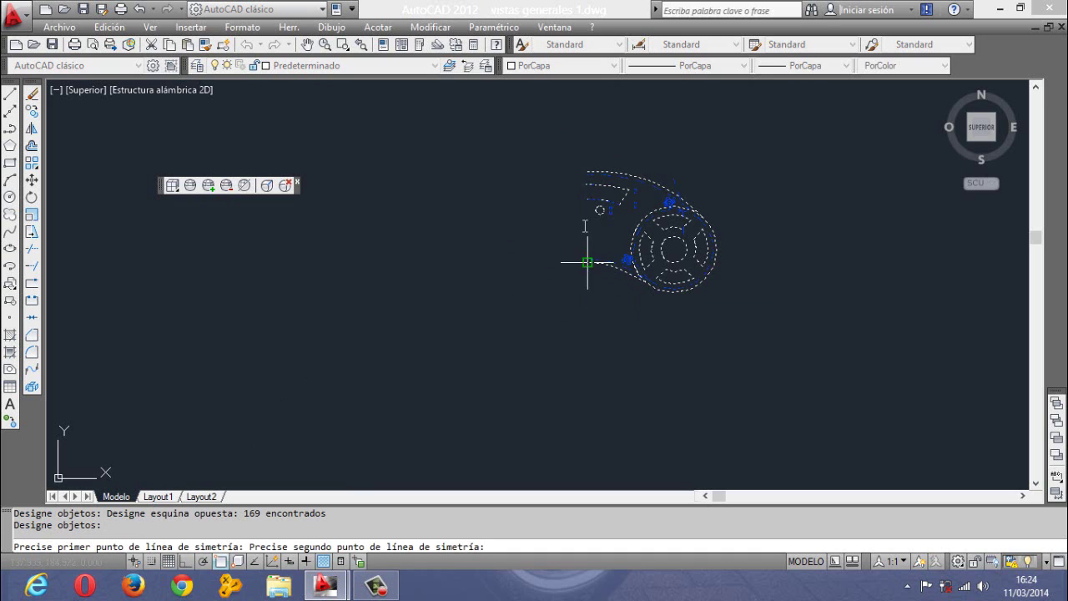
left_click(587, 171)
key("Return")
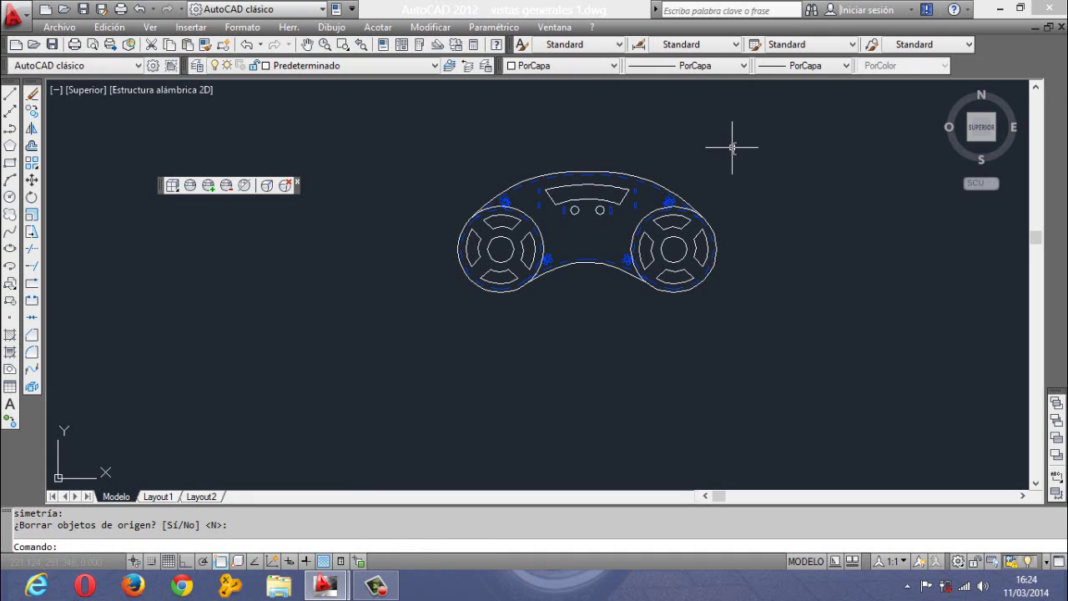
key("ctrl+z")
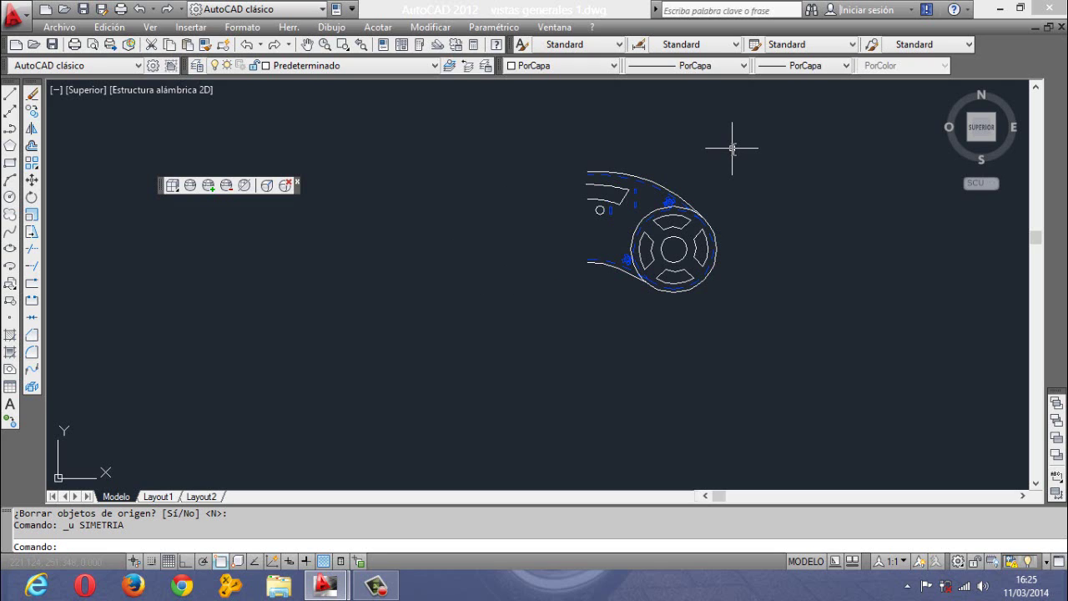
Mirror the 169 right-half objects with MIRROR across the vertical centre line, keeping the originals
type("_")
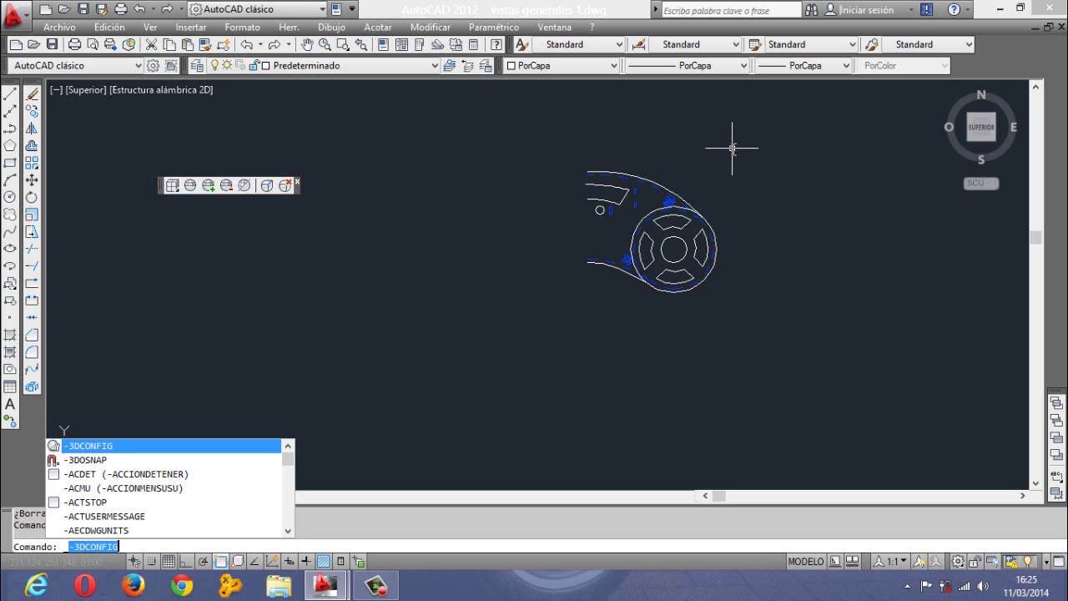
type("MIrr")
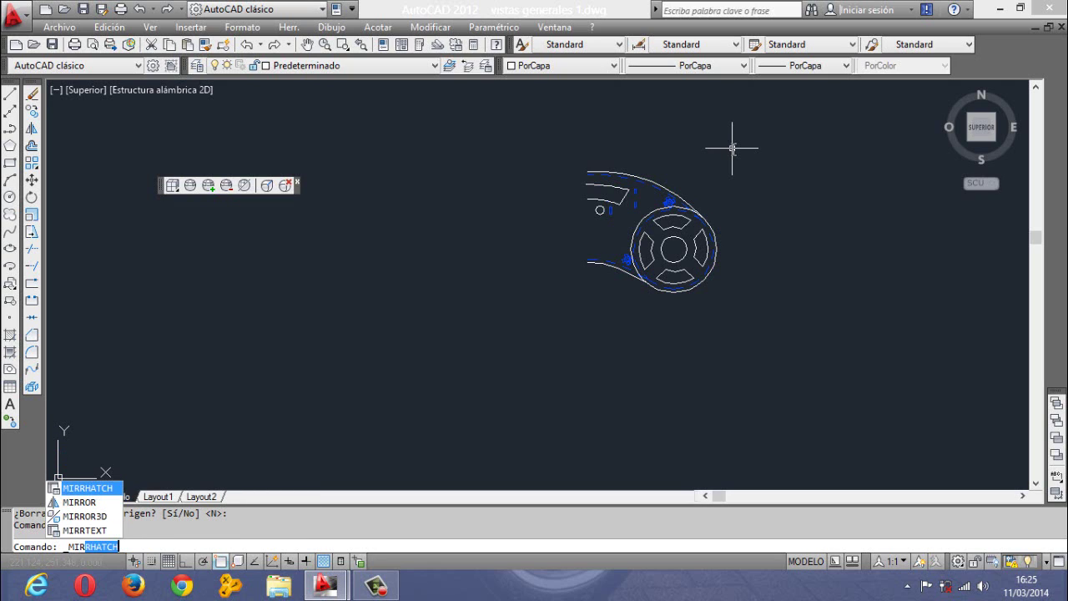
type("or")
key("Return")
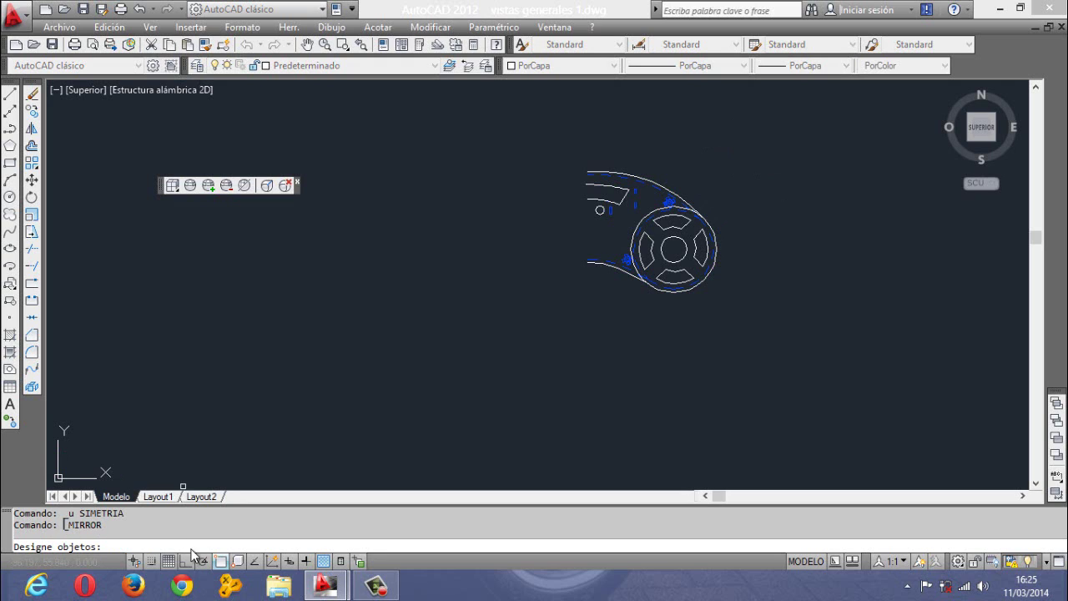
left_click(561, 142)
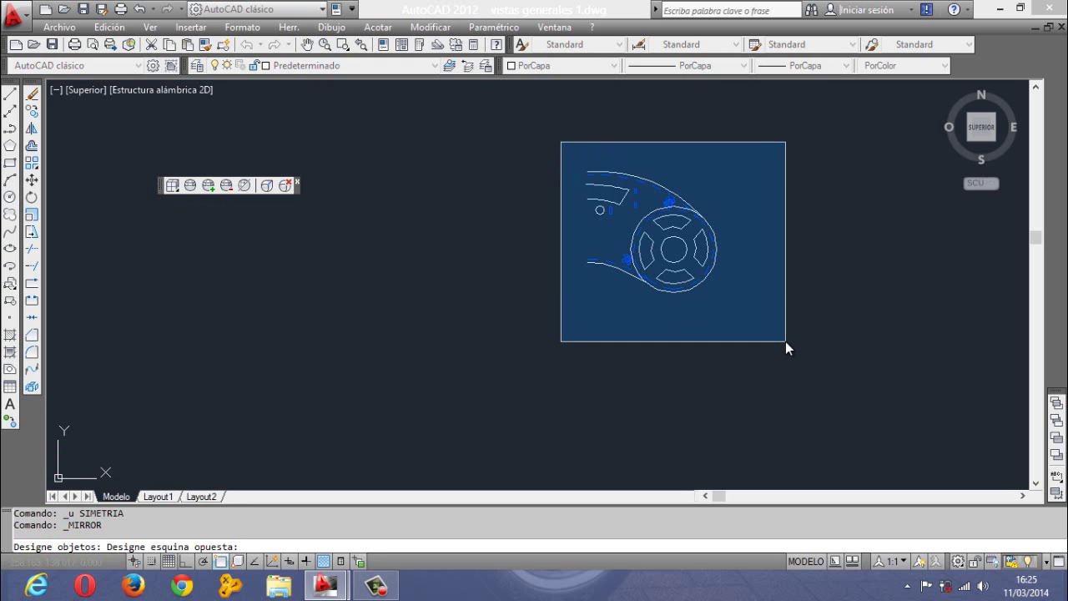
left_click(785, 341)
key("Return")
left_click(587, 265)
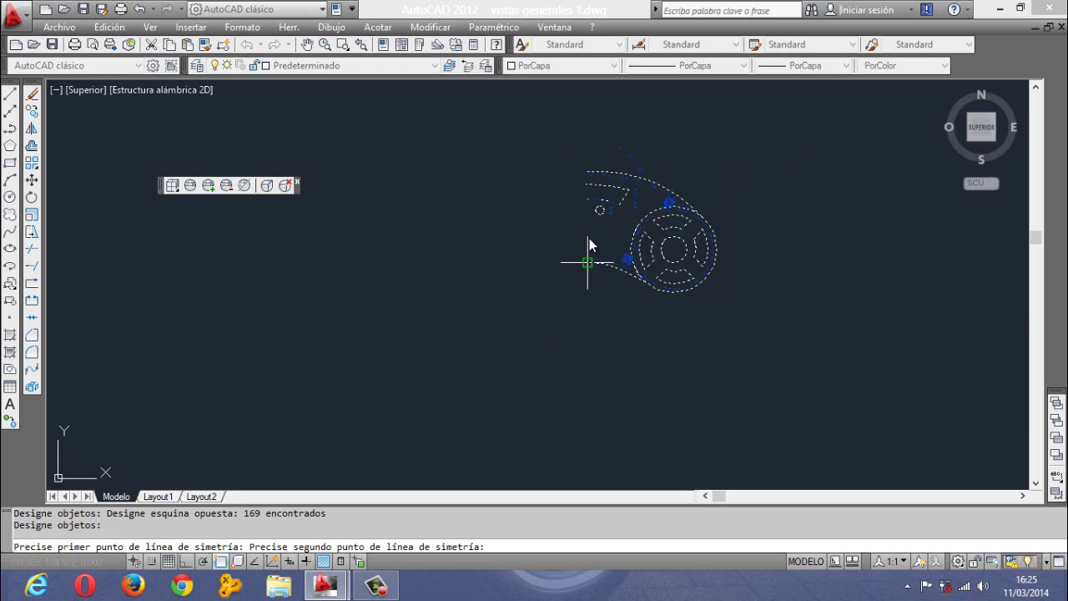
left_click(586, 175)
key("Return")
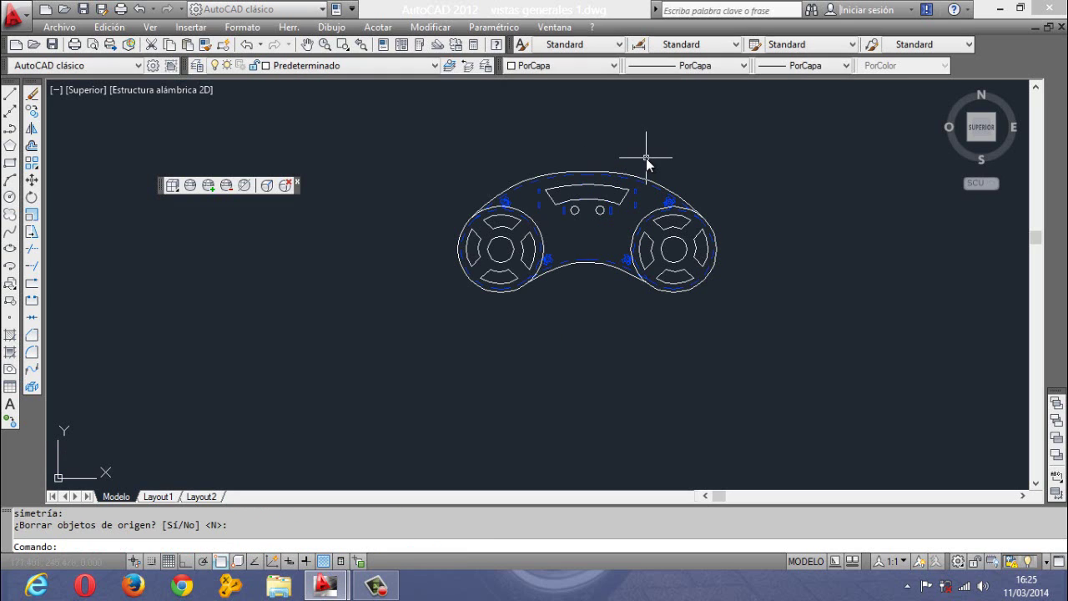
Zoom and pan to inspect the completed symmetric controller outline
scroll(637, 127, "down", 2)
scroll(637, 128, "up", 3)
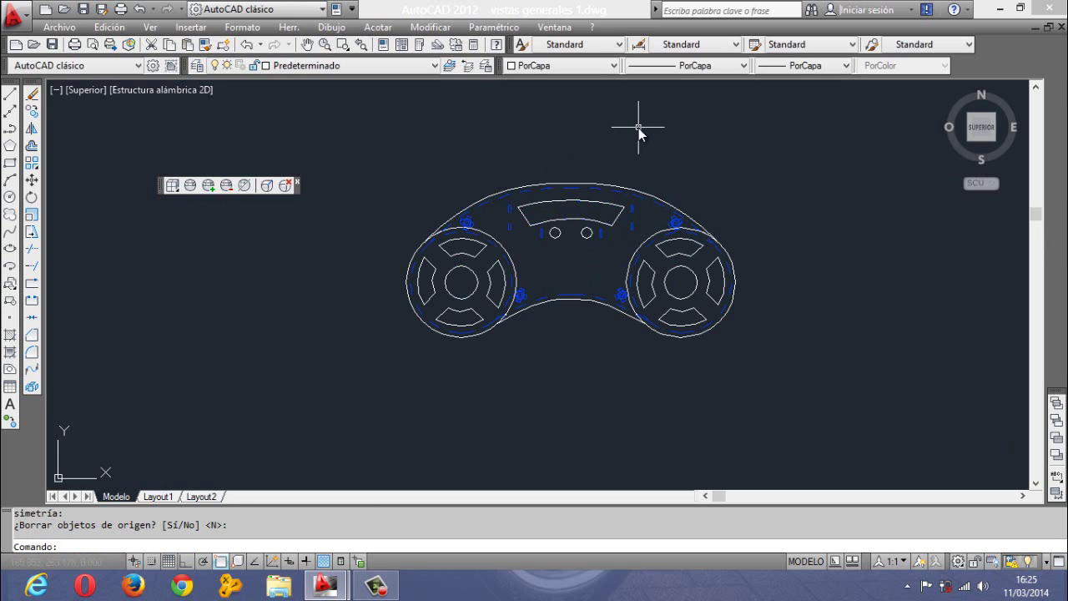
middle_click_drag(649, 153, 610, 153)
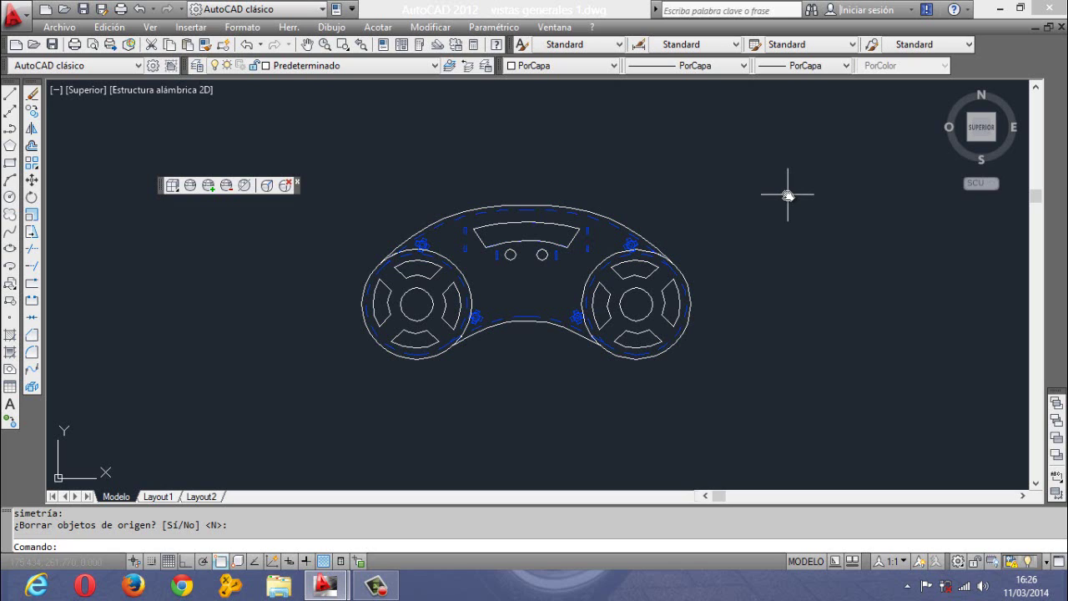
scroll(634, 207, "up", 1)
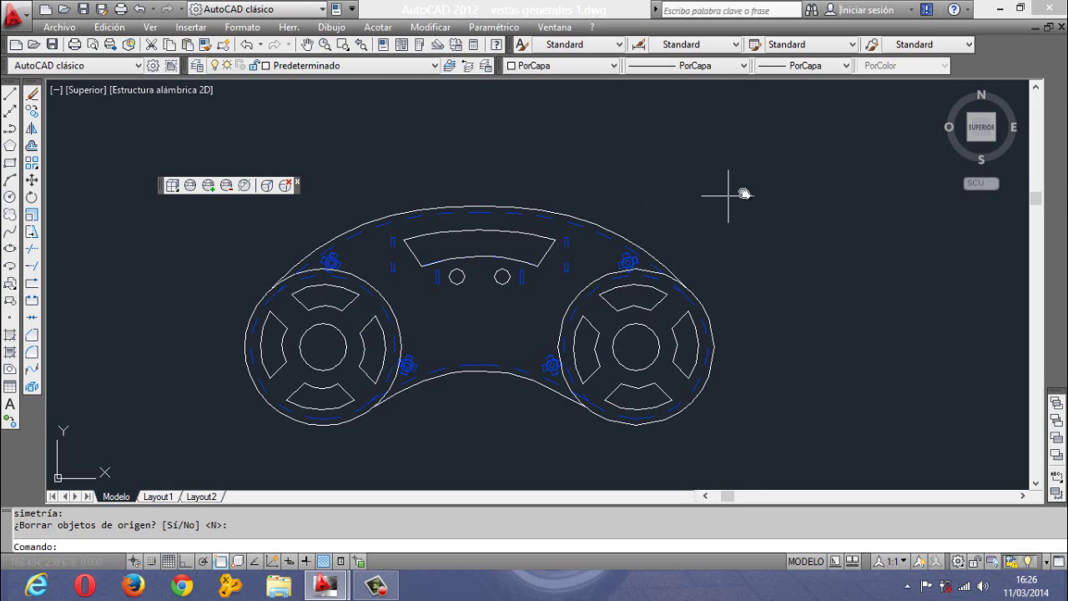
scroll(762, 192, "down", 1)
middle_click_drag(765, 191, 741, 221)
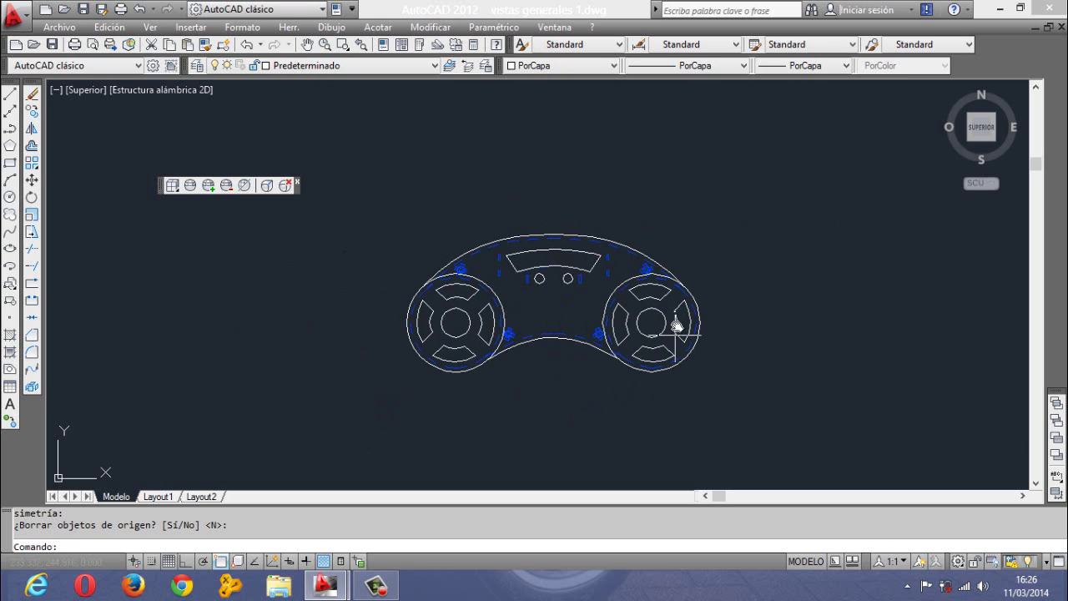
key("ctrl+z")
key("ctrl+z")
key("ctrl+z")
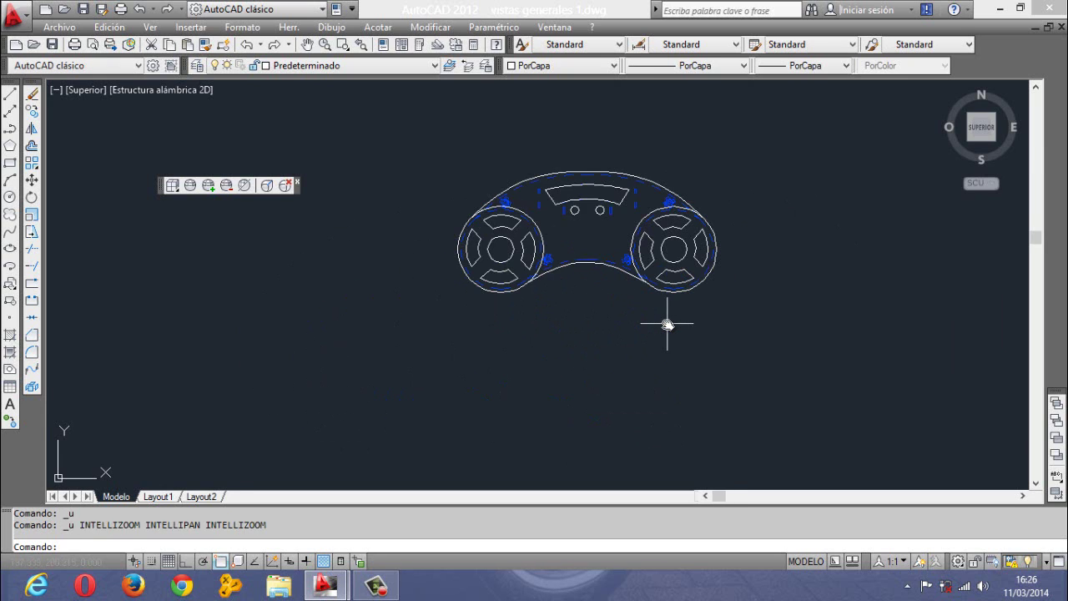
key("ctrl+z")
left_click(569, 139)
left_click(756, 352)
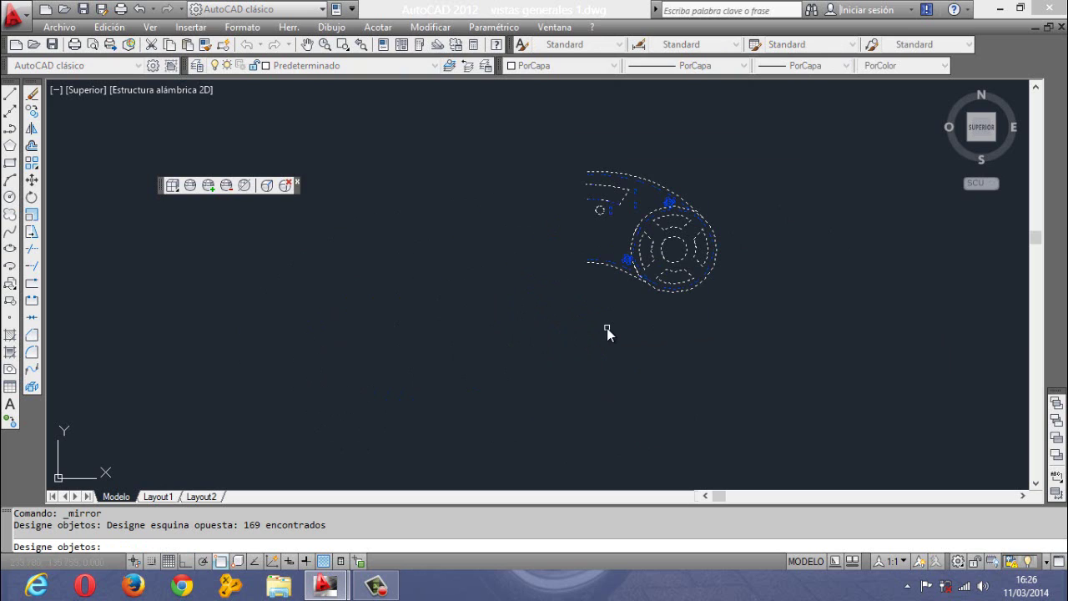
key("Return")
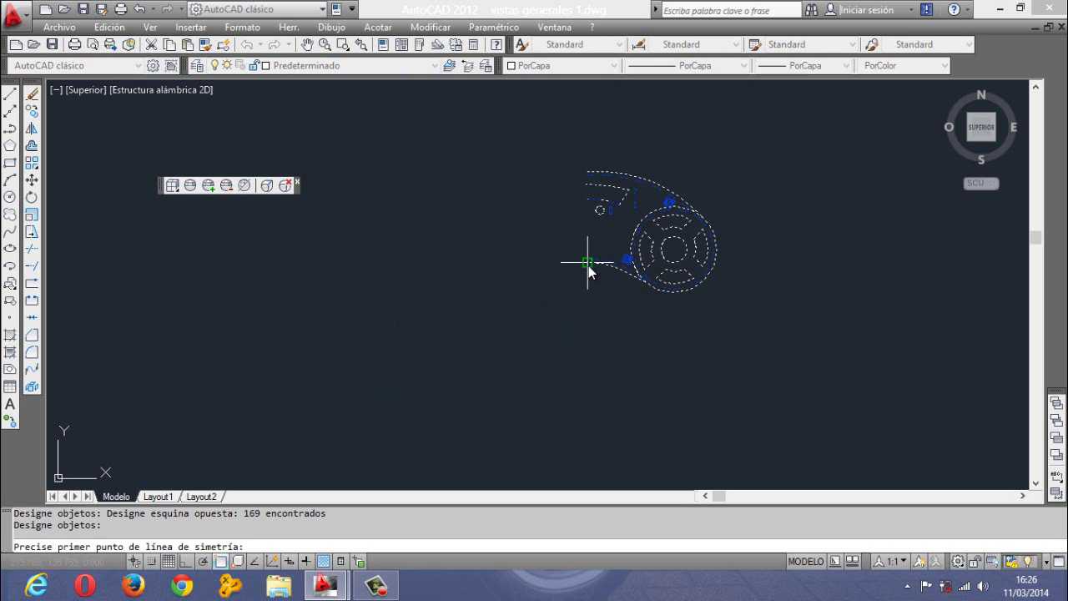
left_click(588, 263)
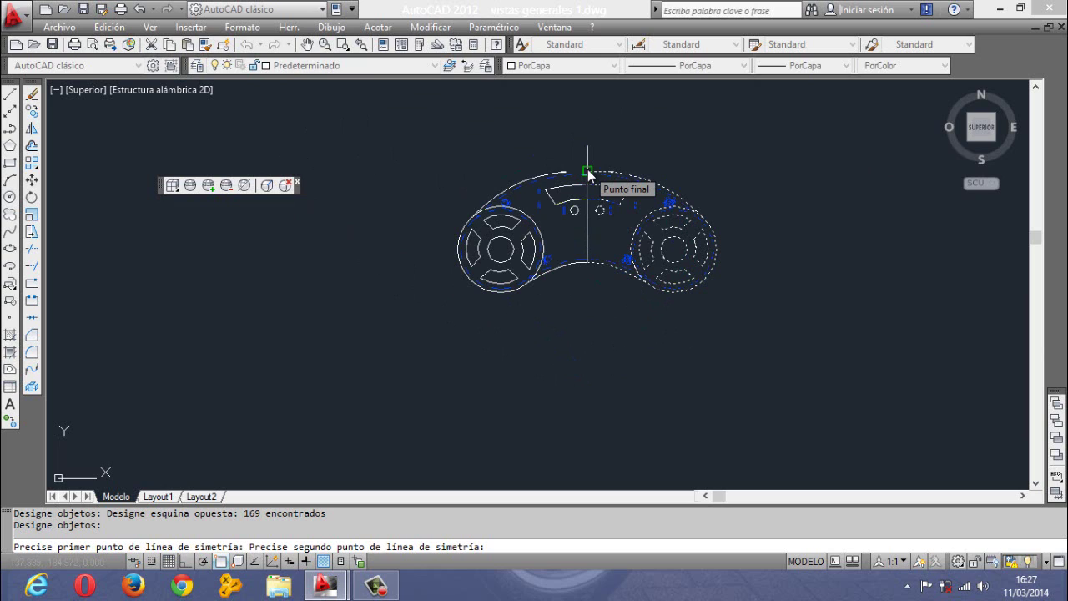
left_click(588, 172)
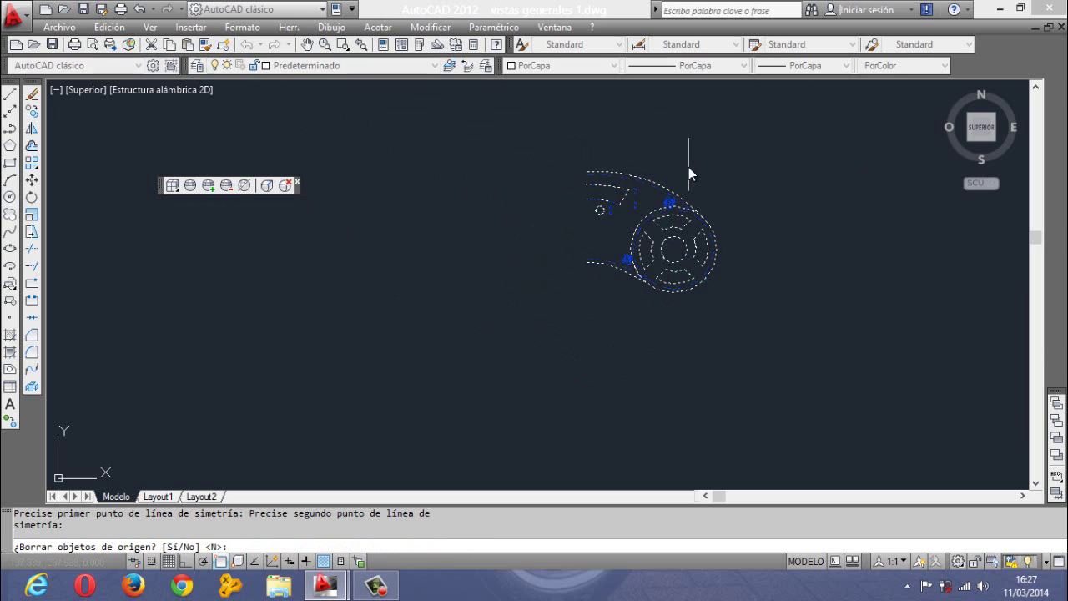
key("Return")
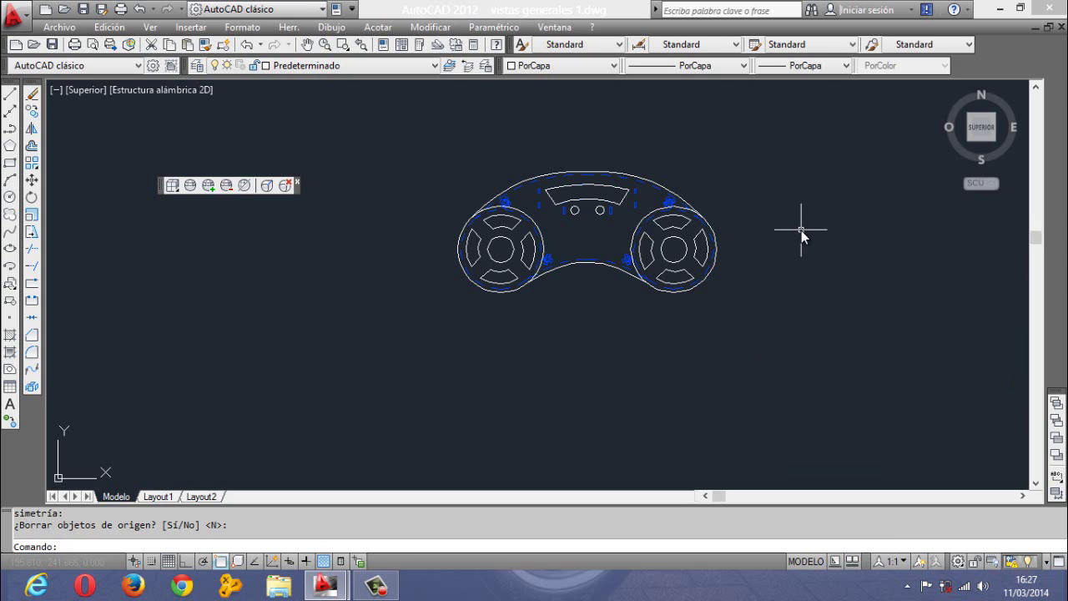
middle_click_drag(802, 230, 777, 254)
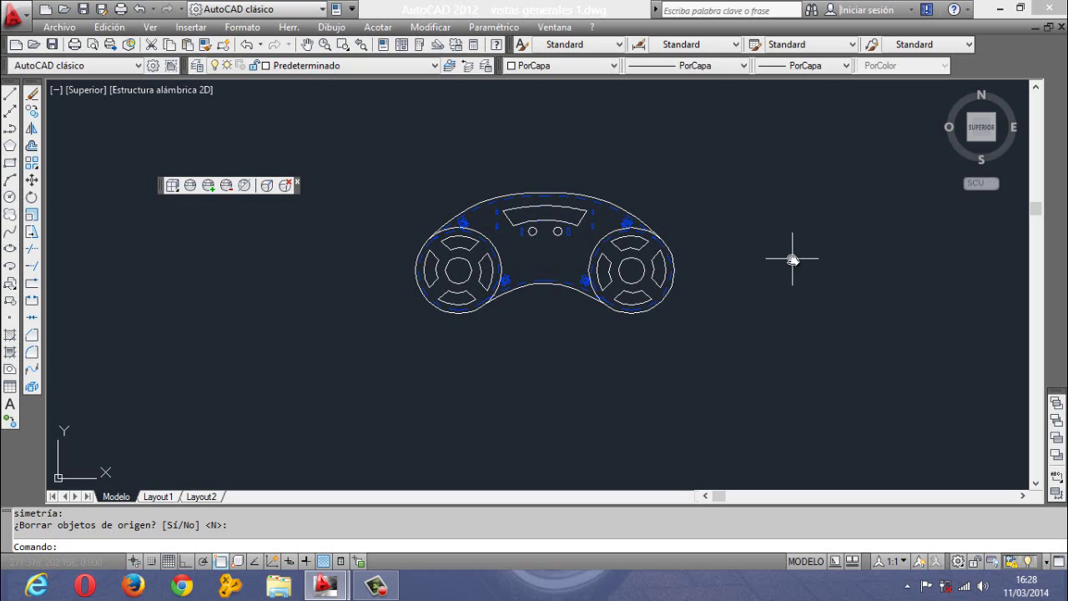
scroll(756, 214, "up", 2)
scroll(756, 215, "down", 3)
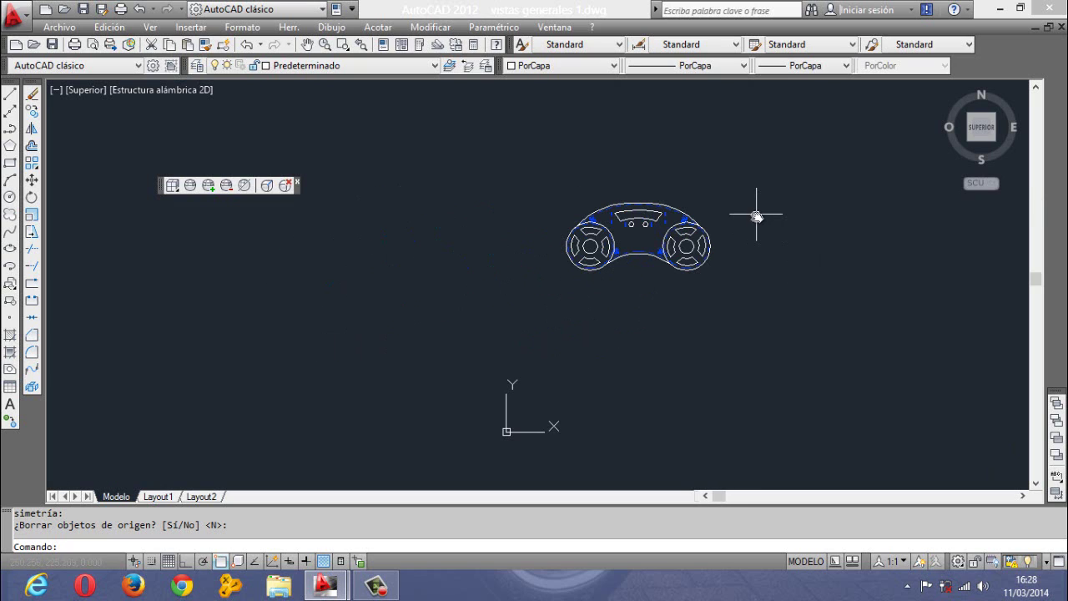